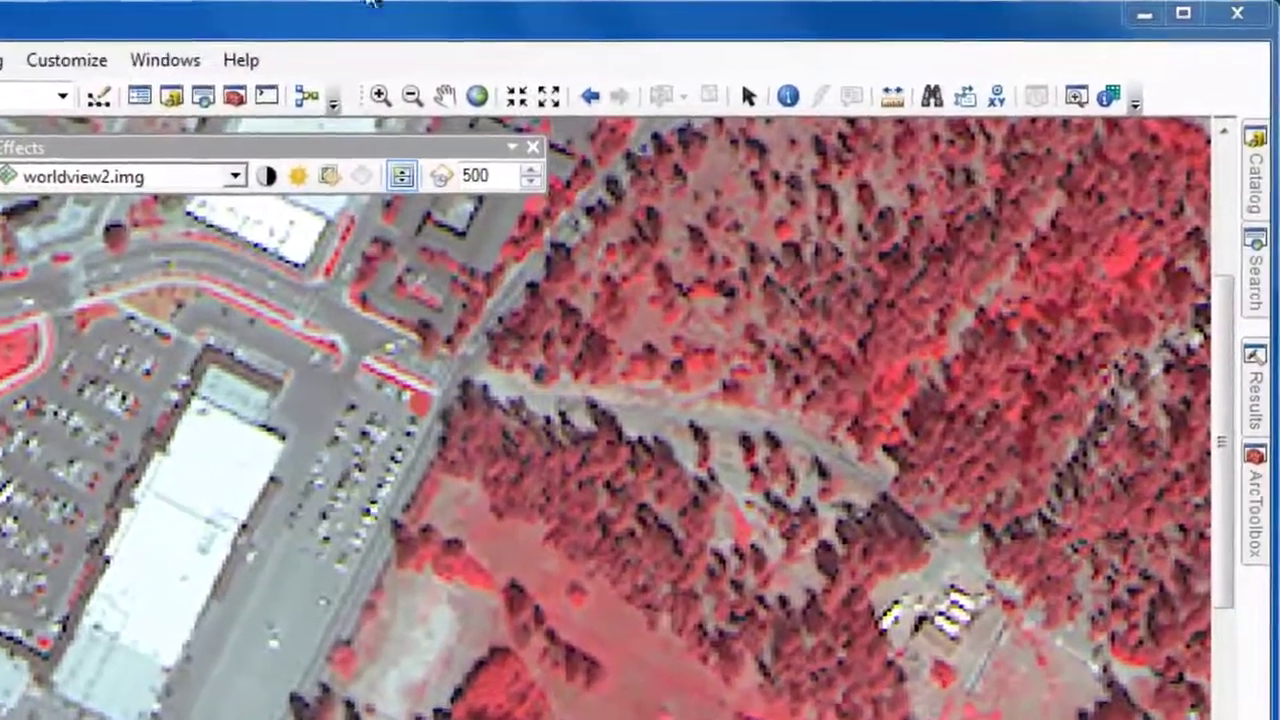
# - Dock the Image Analysis window from the Windows menu, listing worldview2.img
pyautogui.click(163, 61)
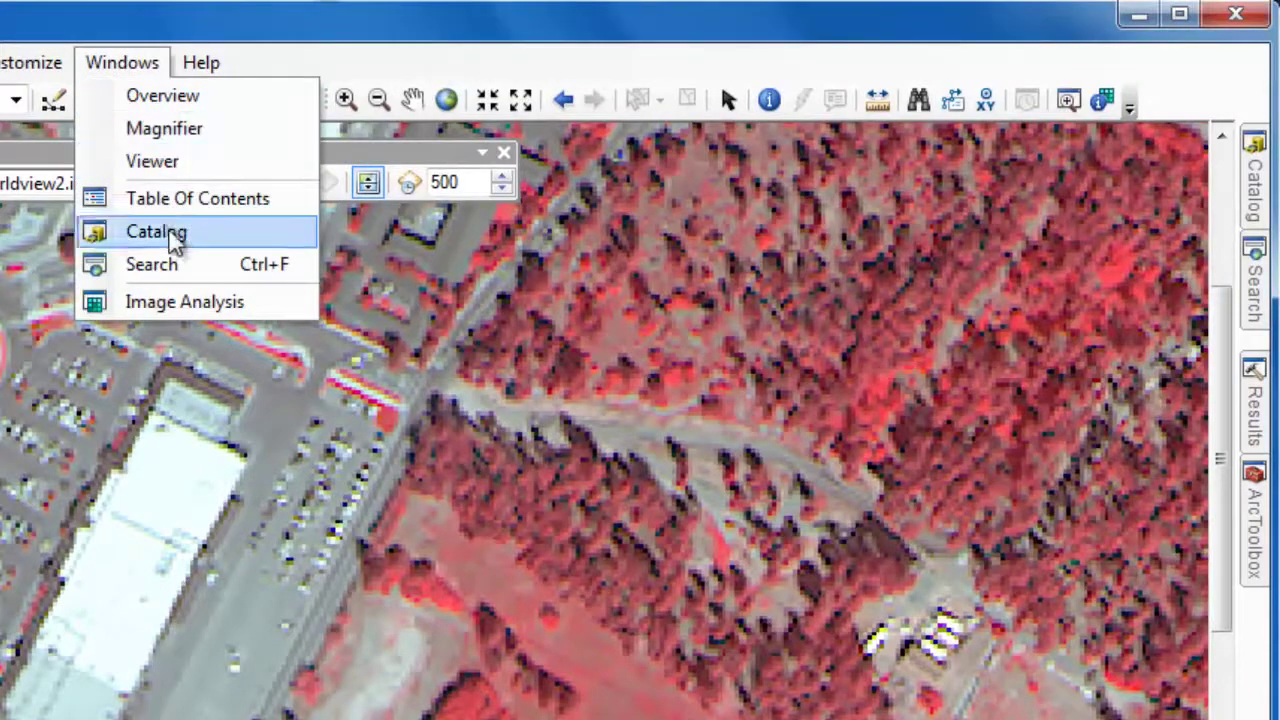
pyautogui.click(174, 299)
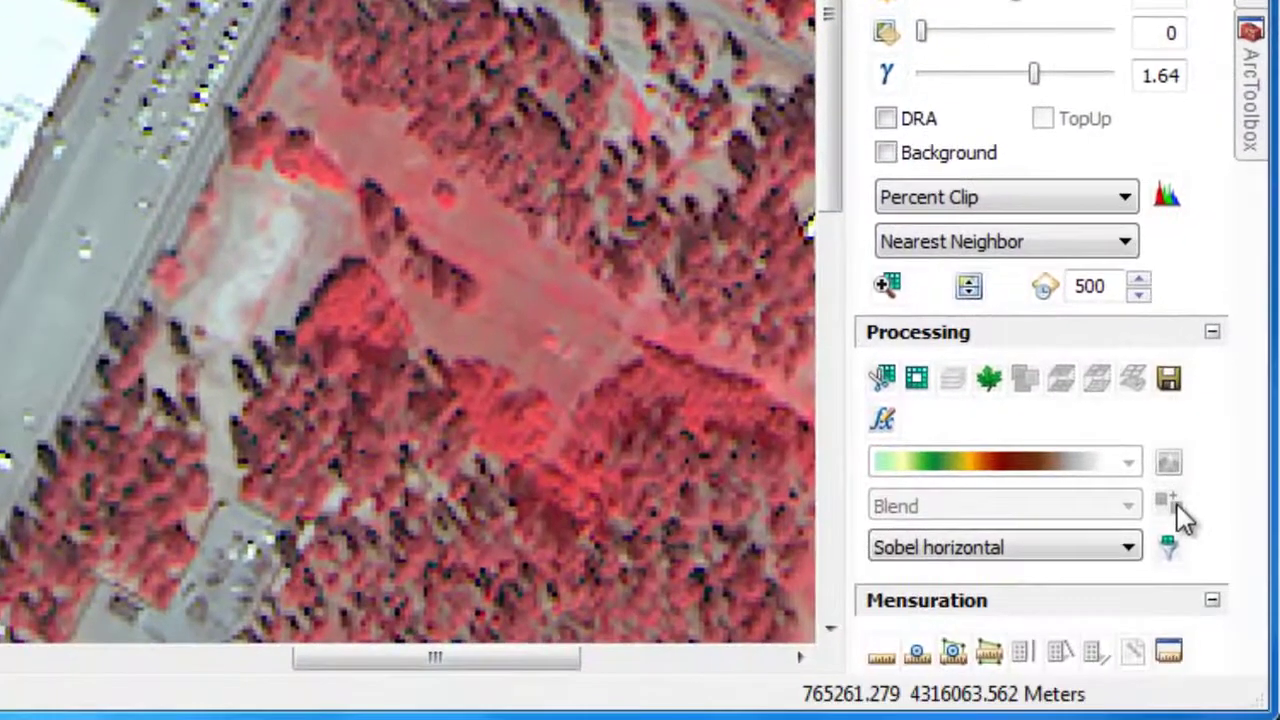
# - Apply the Sharpen filter to worldview2.img to create Filter_worldview2.img
pyautogui.click(1130, 650)
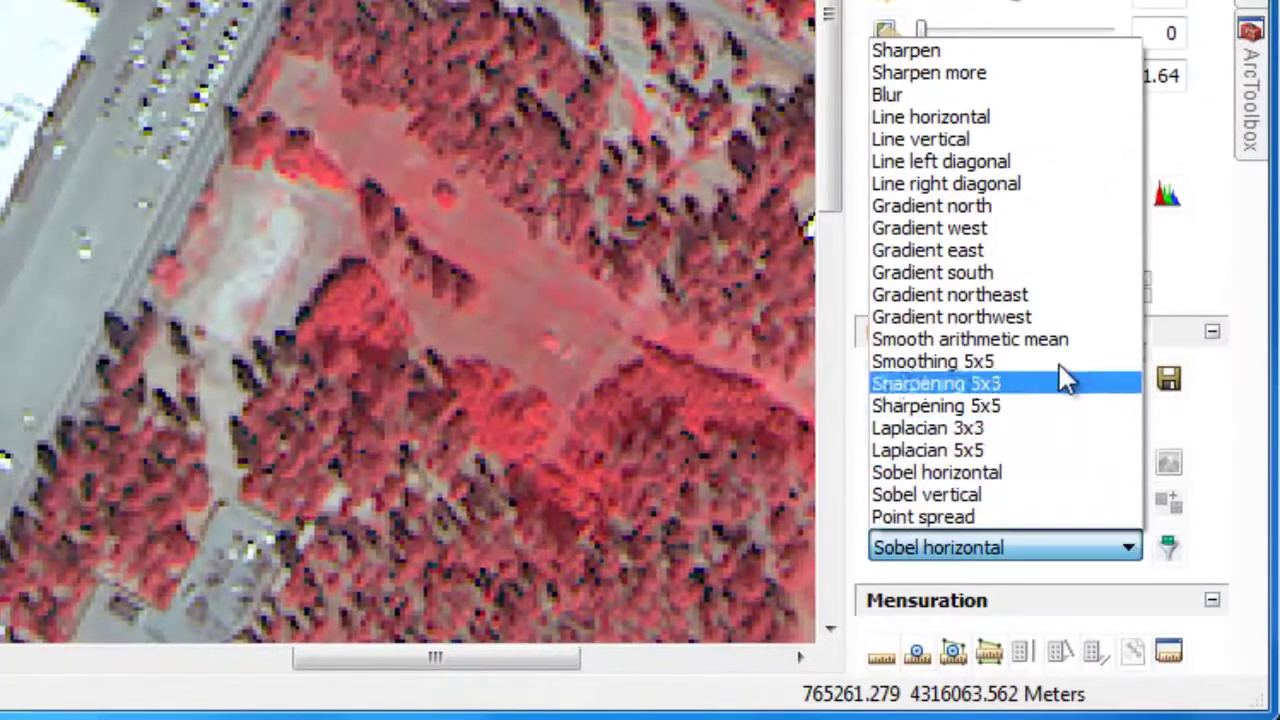
pyautogui.click(945, 55)
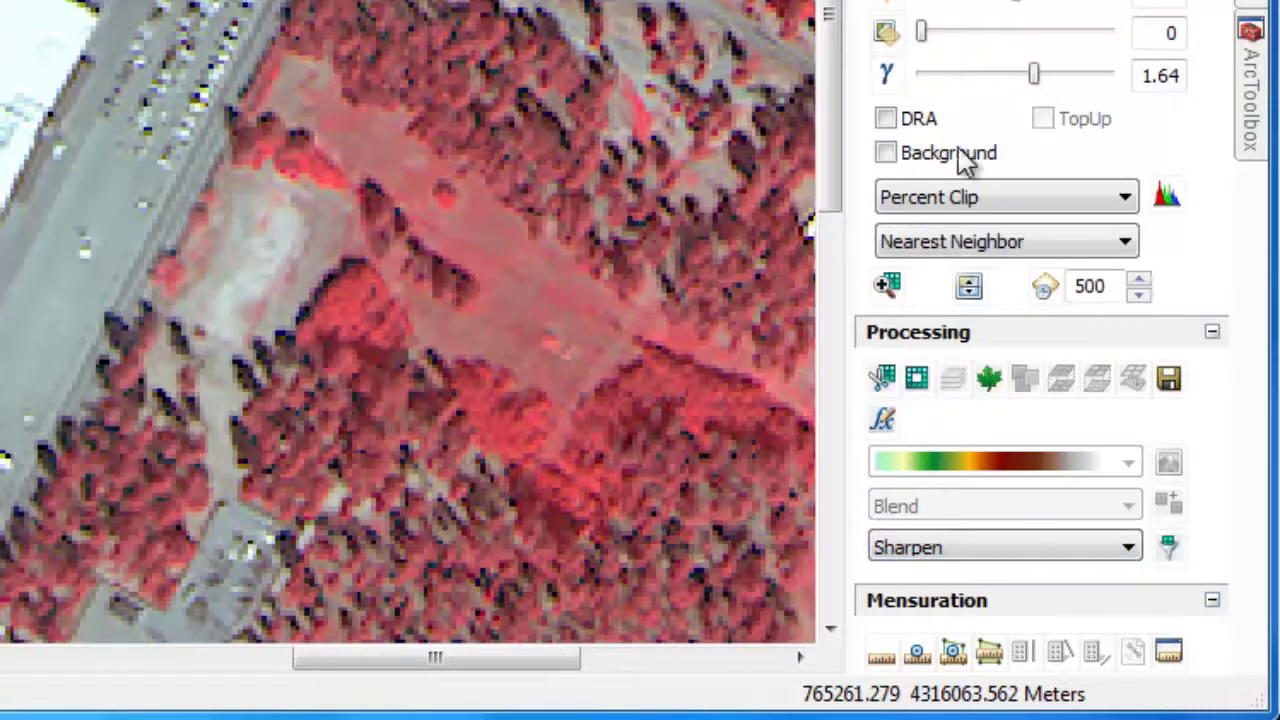
pyautogui.click(1170, 548)
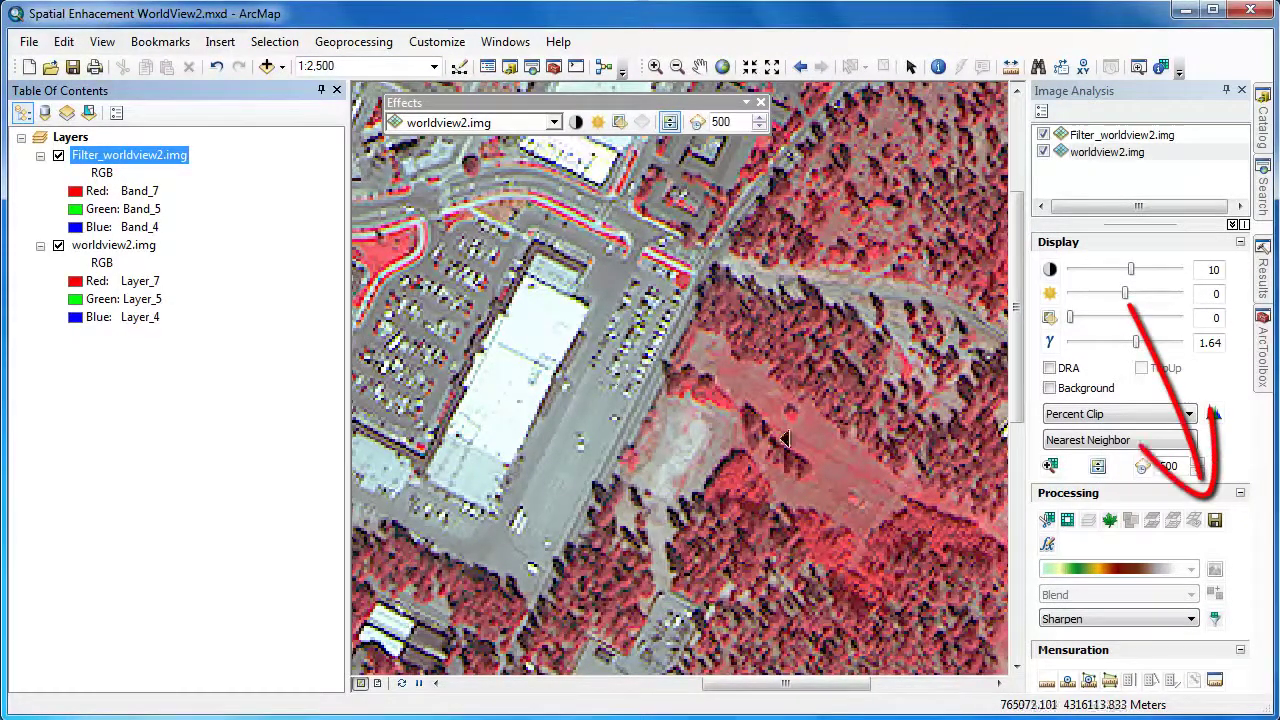
pyautogui.click(1214, 522)
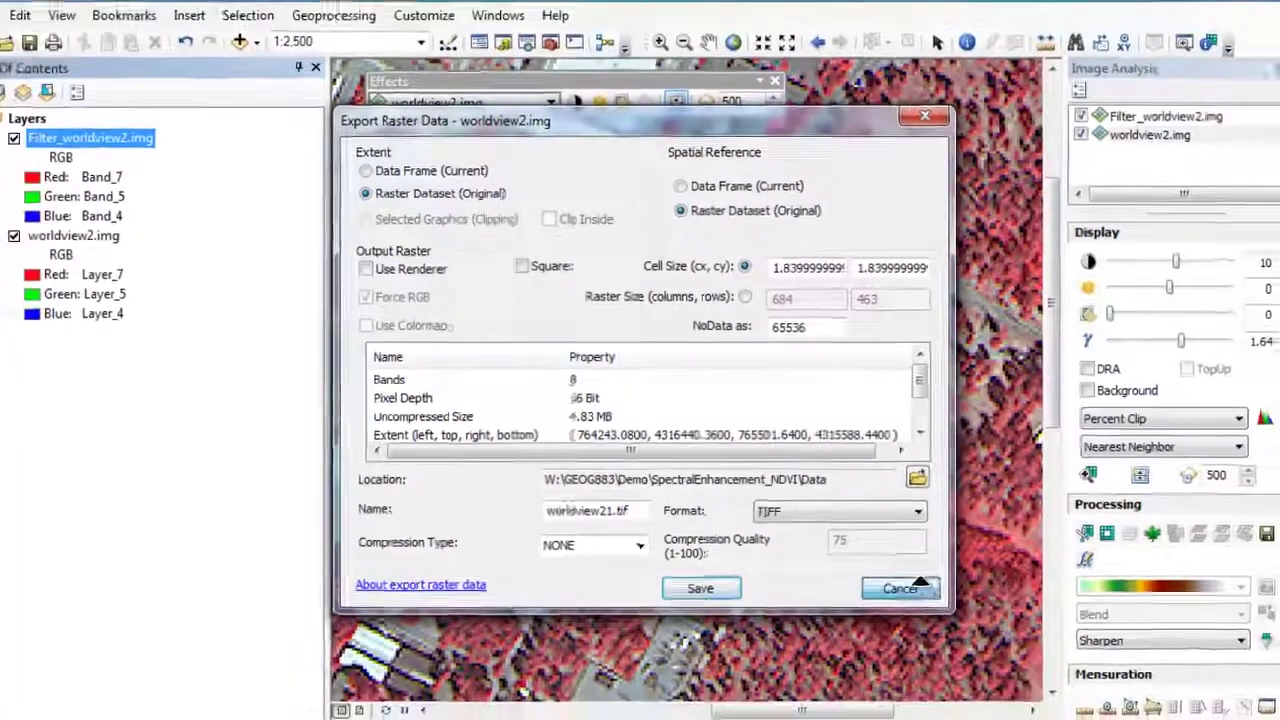
pyautogui.click(1008, 648)
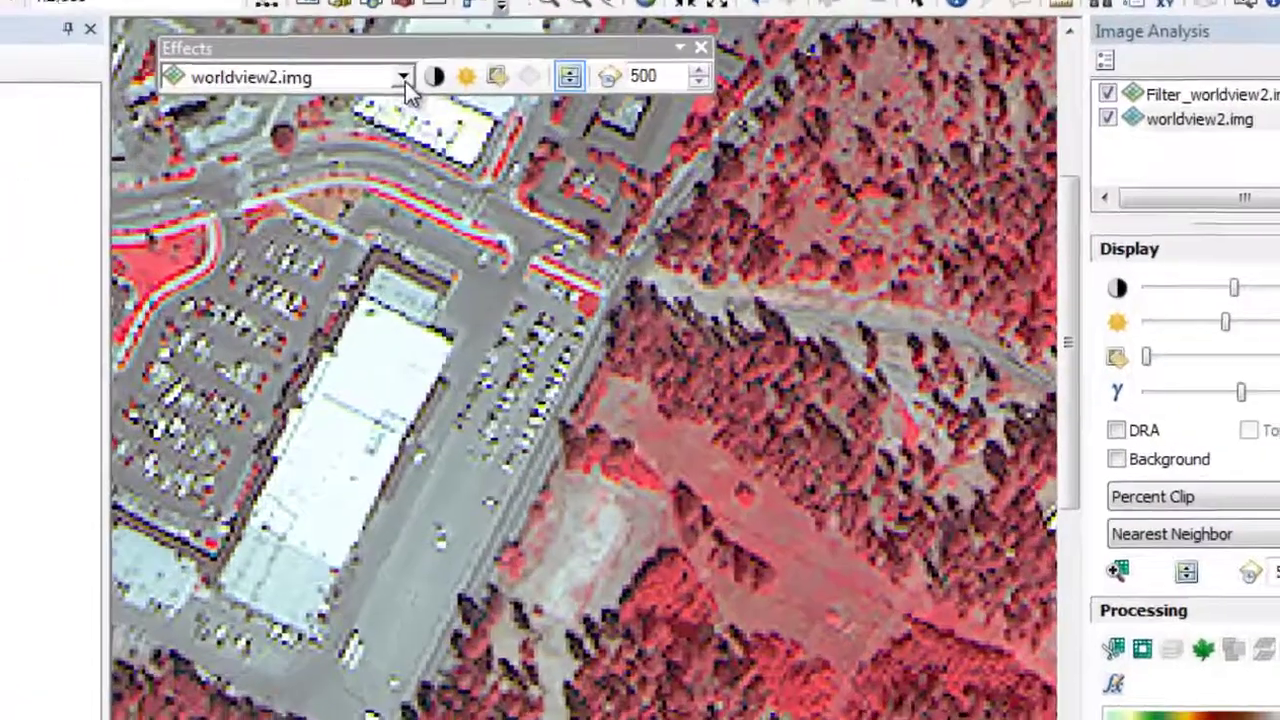
pyautogui.click(553, 122)
# - Swipe sharpened Filter_worldview2.img against worldview2.img across the shopping centre and forest
pyautogui.click(325, 94)
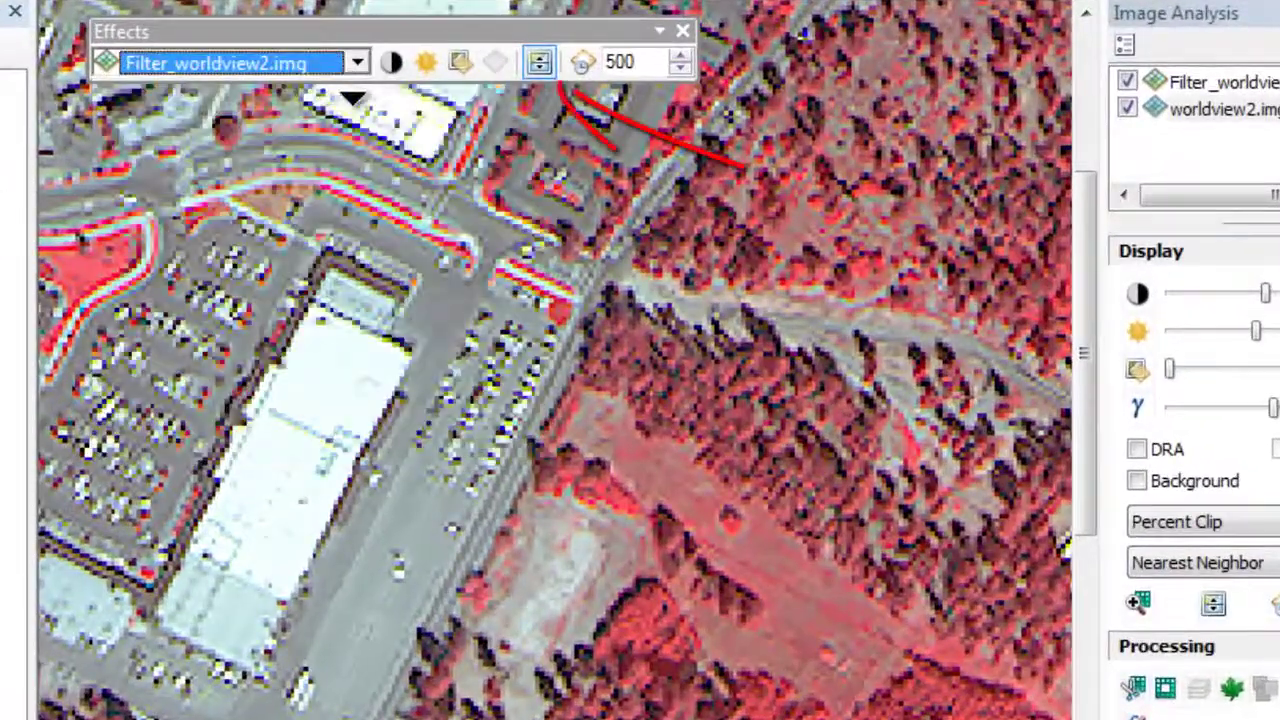
pyautogui.moveTo(118, 272); pyautogui.dragTo(540, 314)
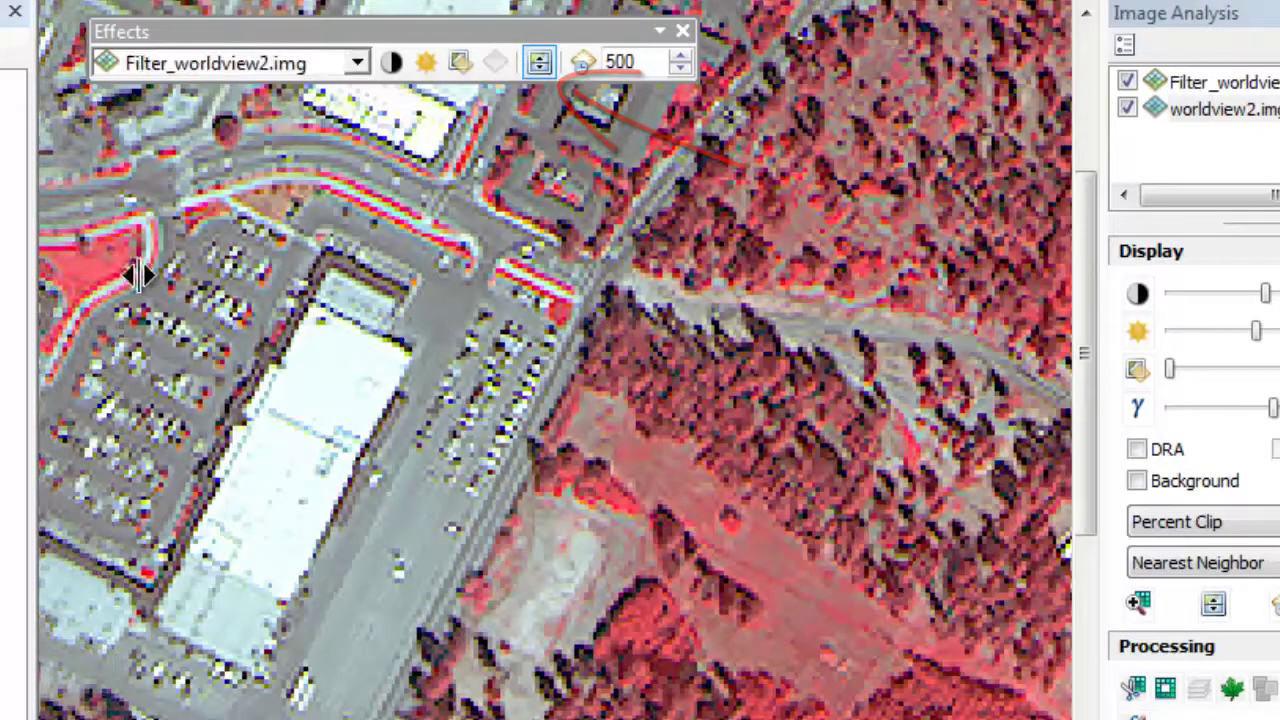
pyautogui.moveTo(590, 258); pyautogui.dragTo(741, 266)
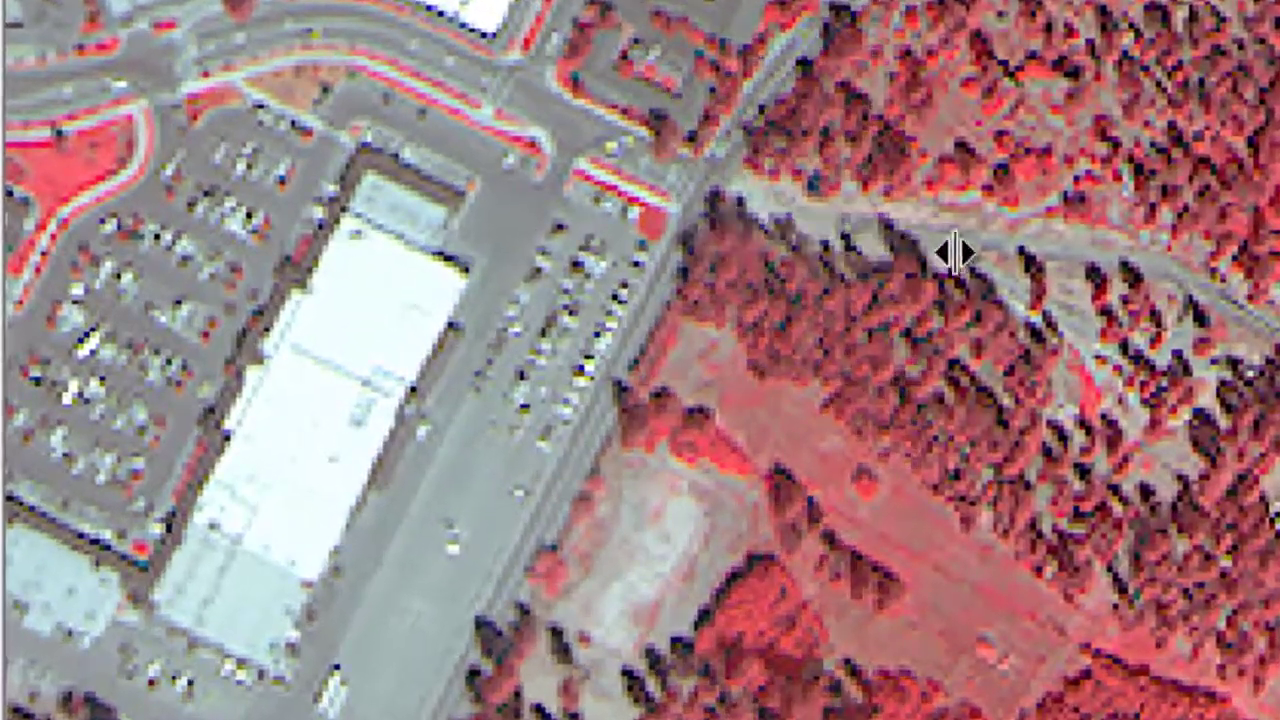
pyautogui.moveTo(955, 253); pyautogui.dragTo(1027, 255)
pyautogui.moveTo(812, 245); pyautogui.dragTo(350, 170)
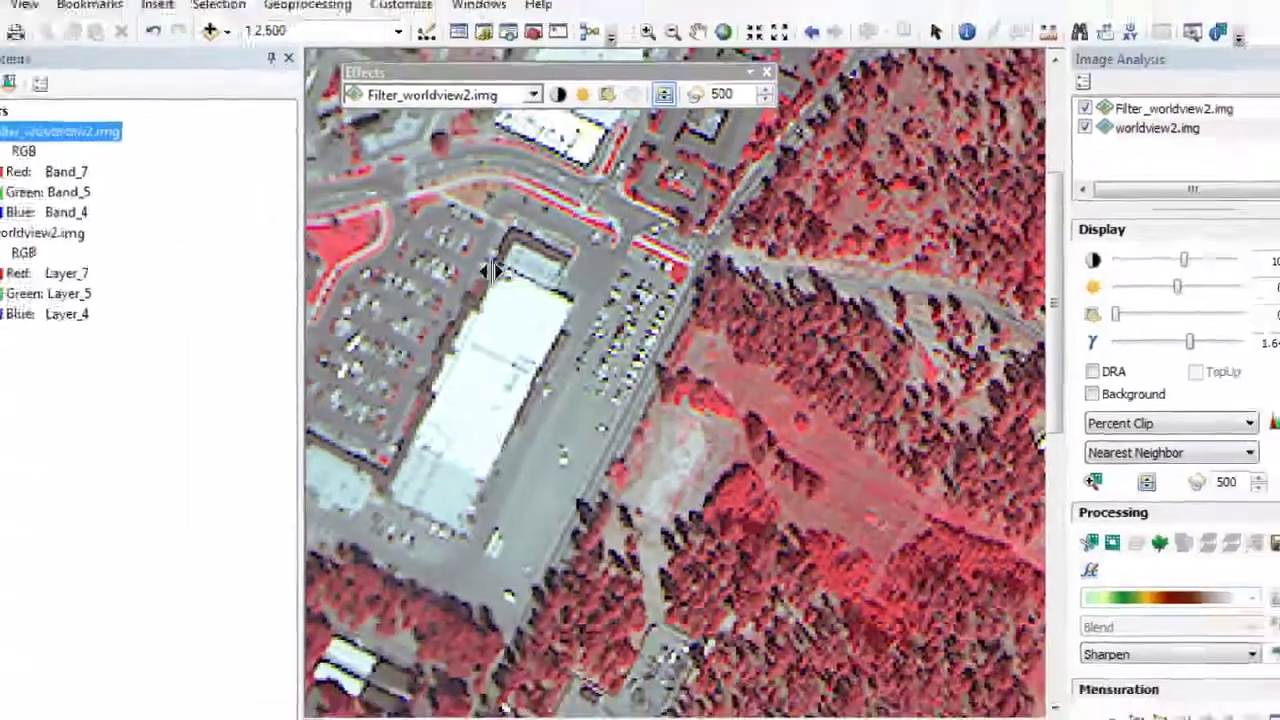
pyautogui.moveTo(490, 270); pyautogui.dragTo(369, 268)
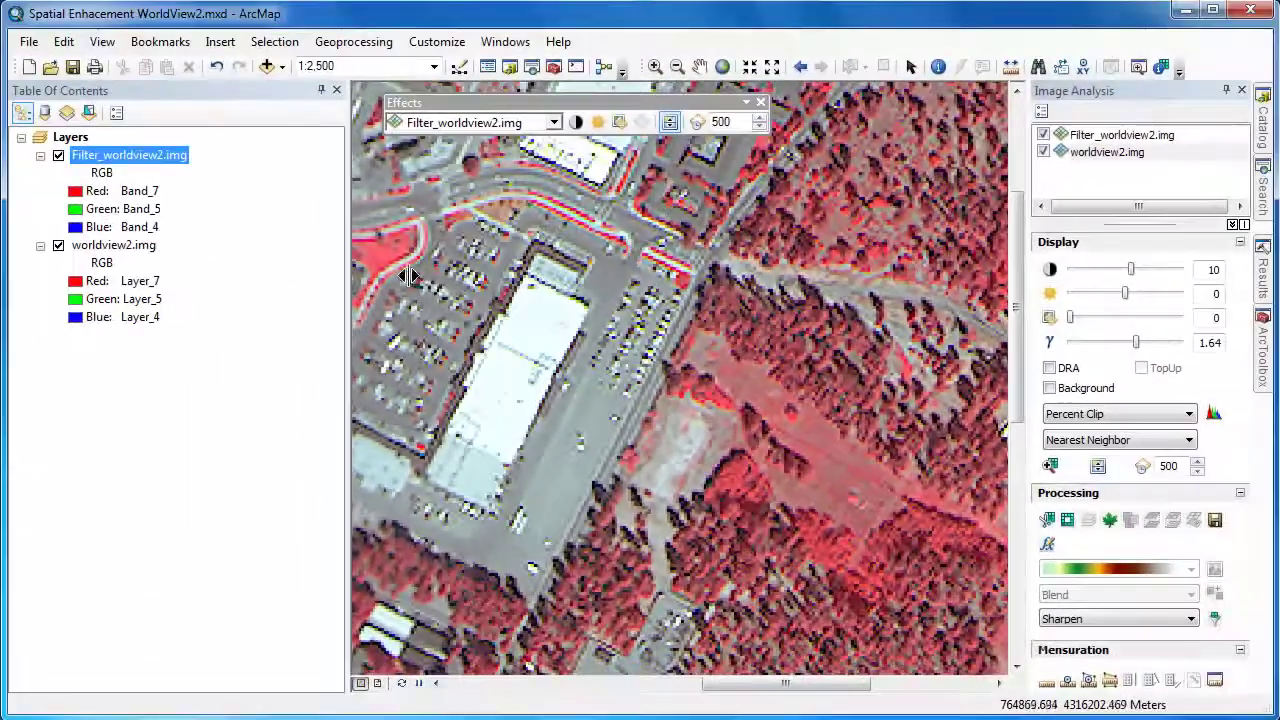
pyautogui.rightClick(166, 159)
# - Replace the sharpened layer with a Blur filter layer and swipe it against worldview2.img
pyautogui.click(189, 191)
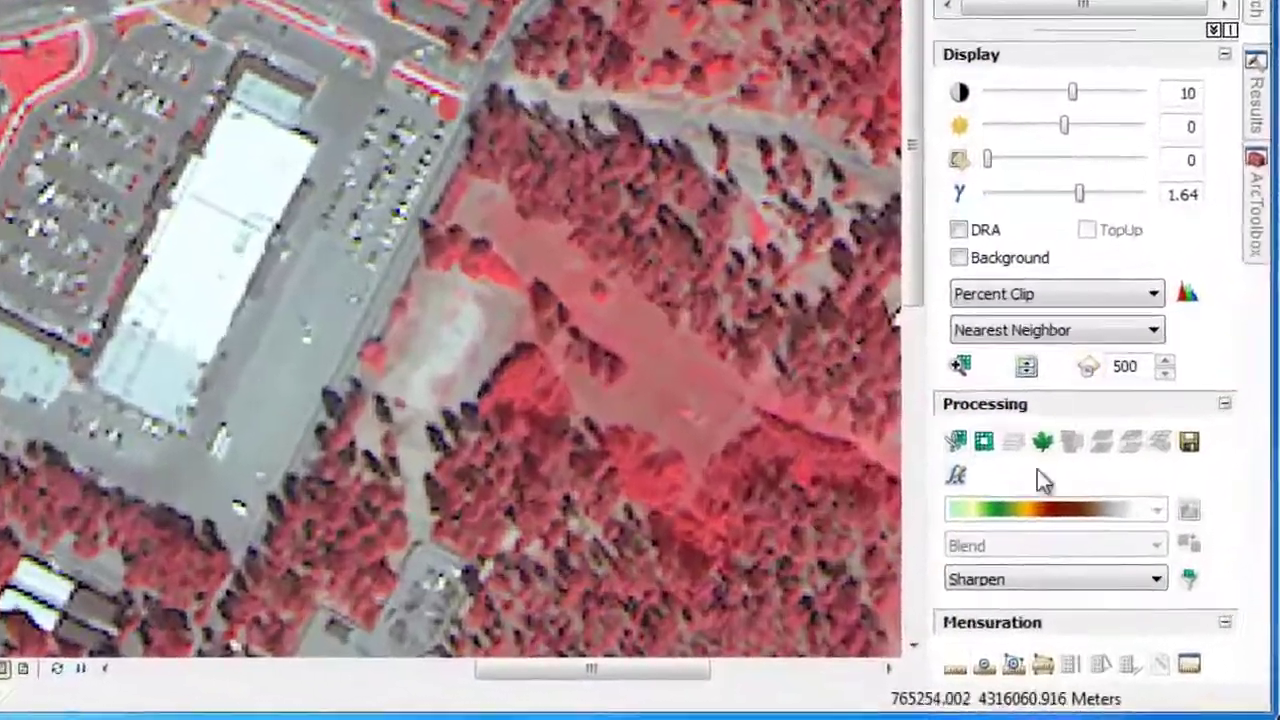
pyautogui.click(1156, 579)
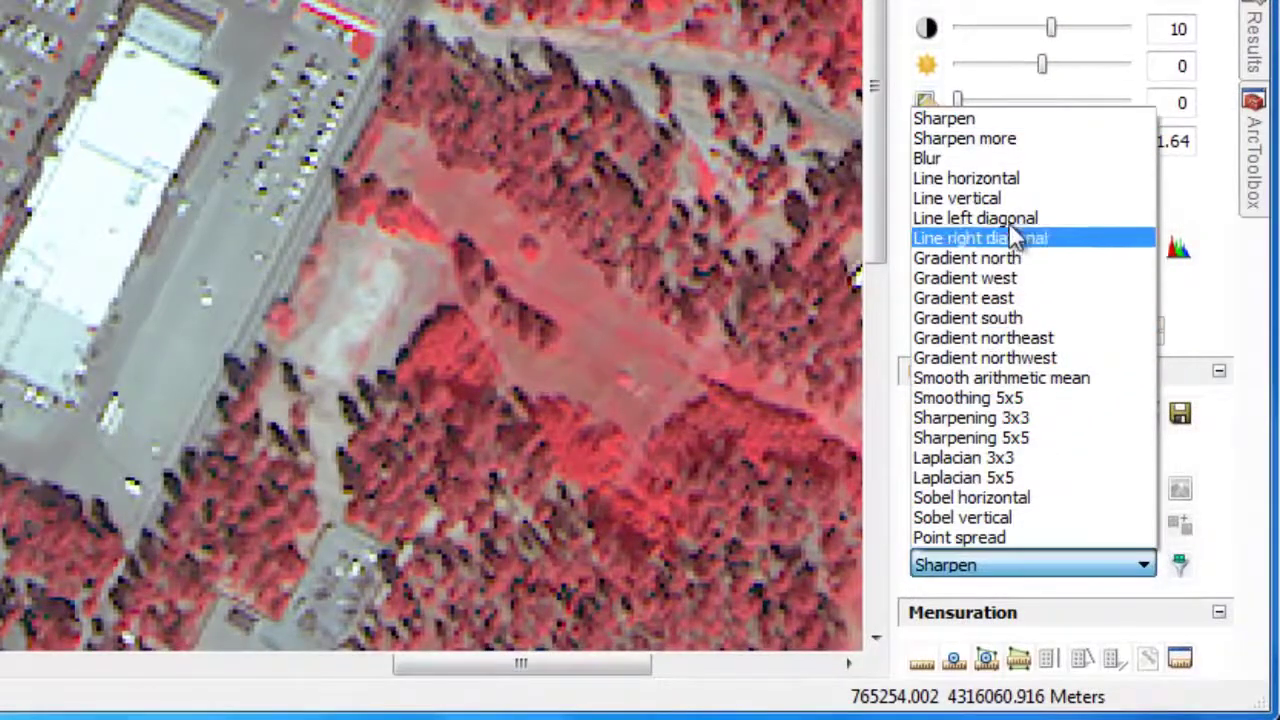
pyautogui.click(997, 163)
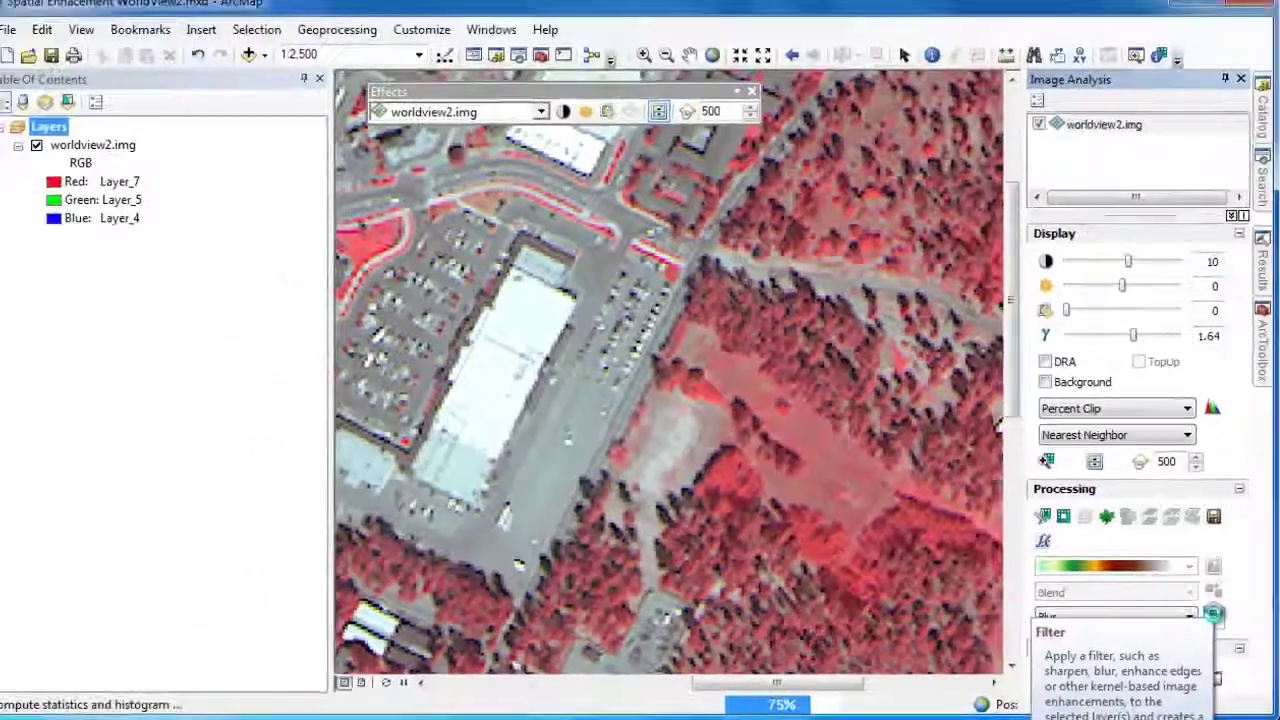
pyautogui.click(1183, 565)
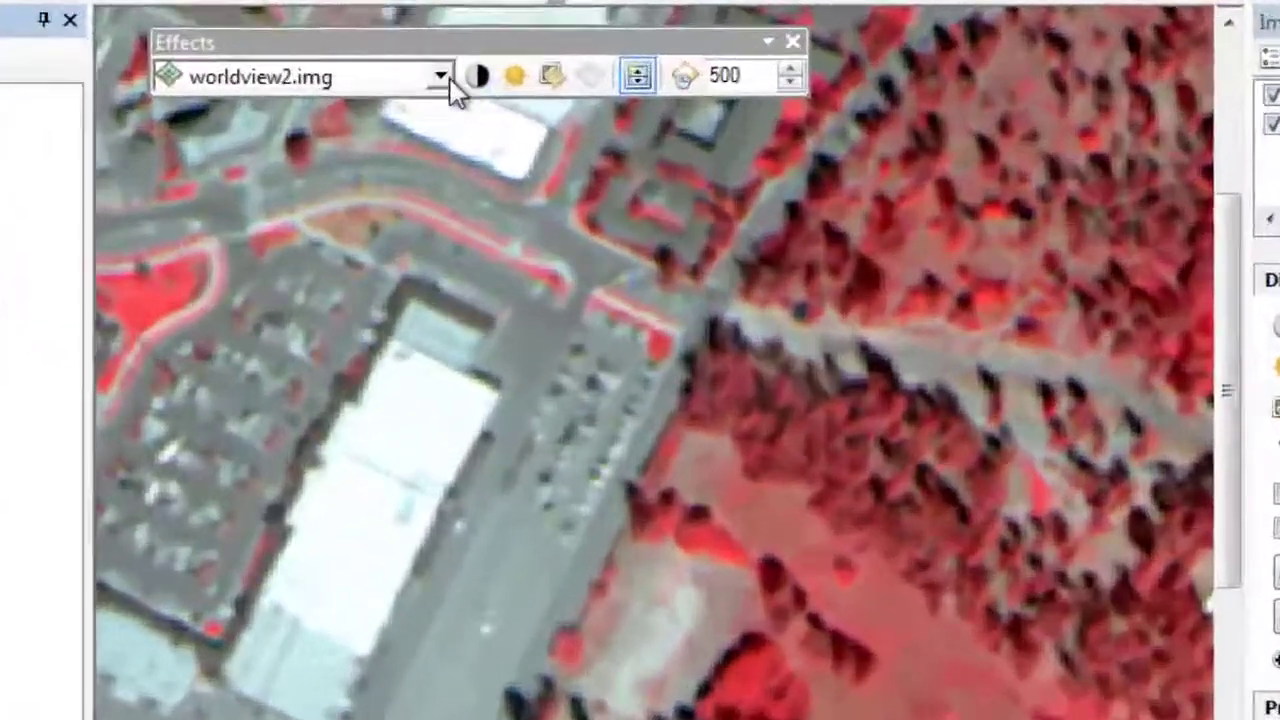
pyautogui.click(553, 122)
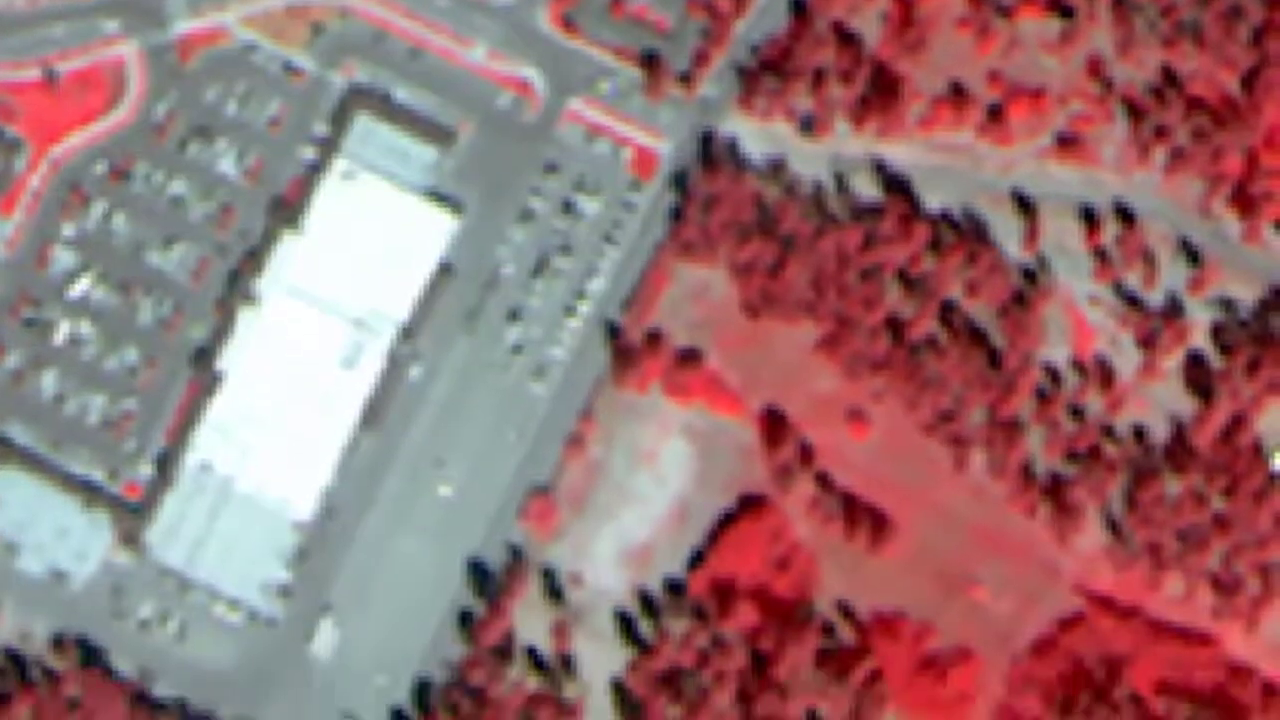
pyautogui.moveTo(97, 3); pyautogui.dragTo(6, 50)
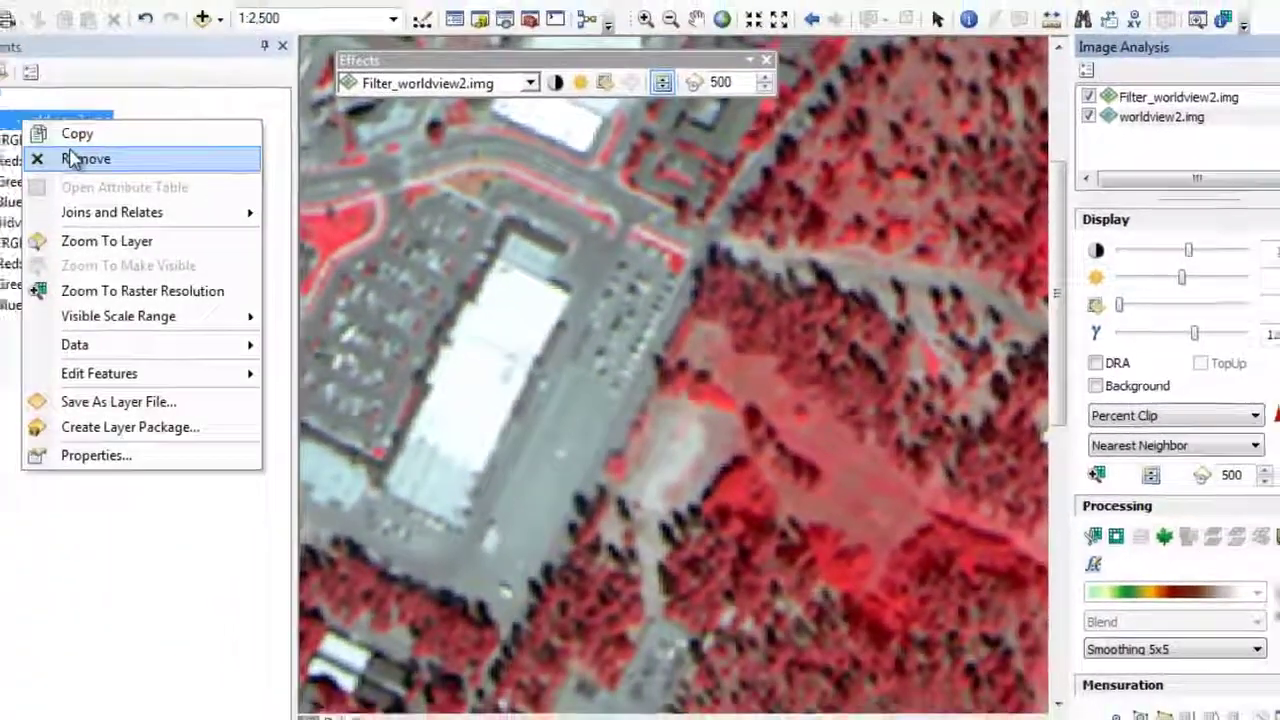
# - Remove the previous filter layer and create a Smoothing 5x5 filter layer of worldview2.img
pyautogui.click(57, 157)
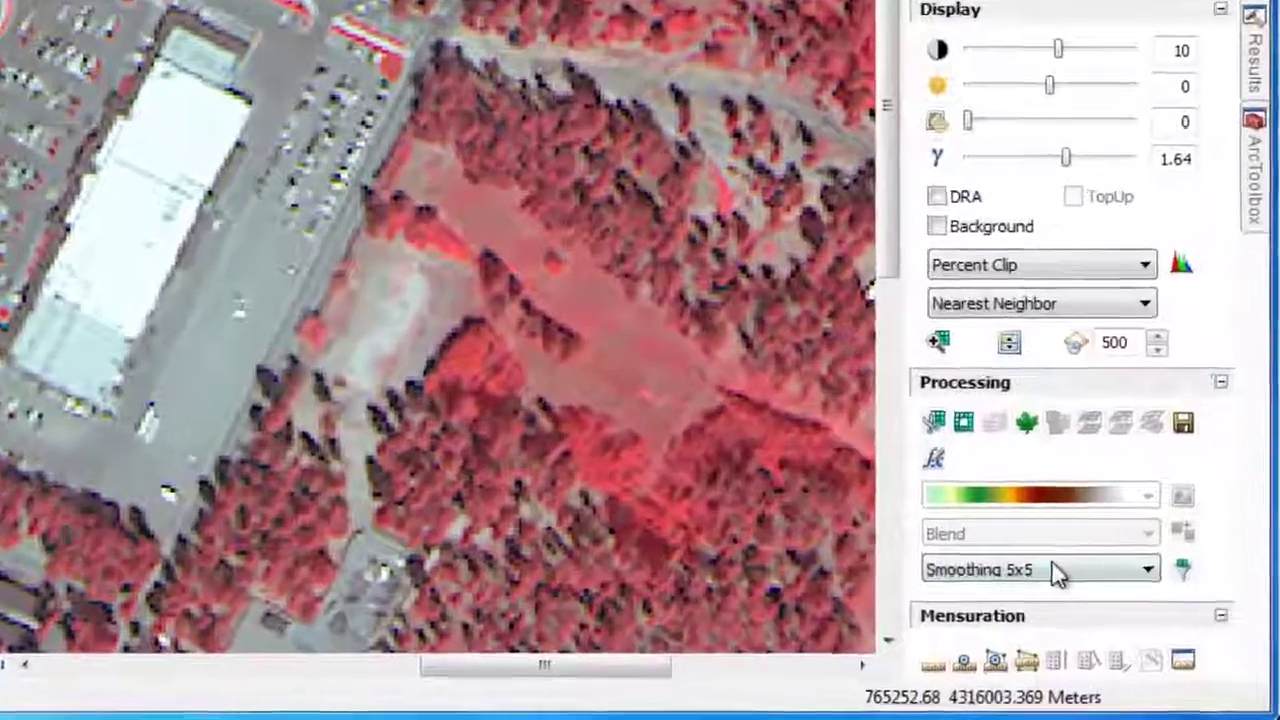
pyautogui.click(1108, 605)
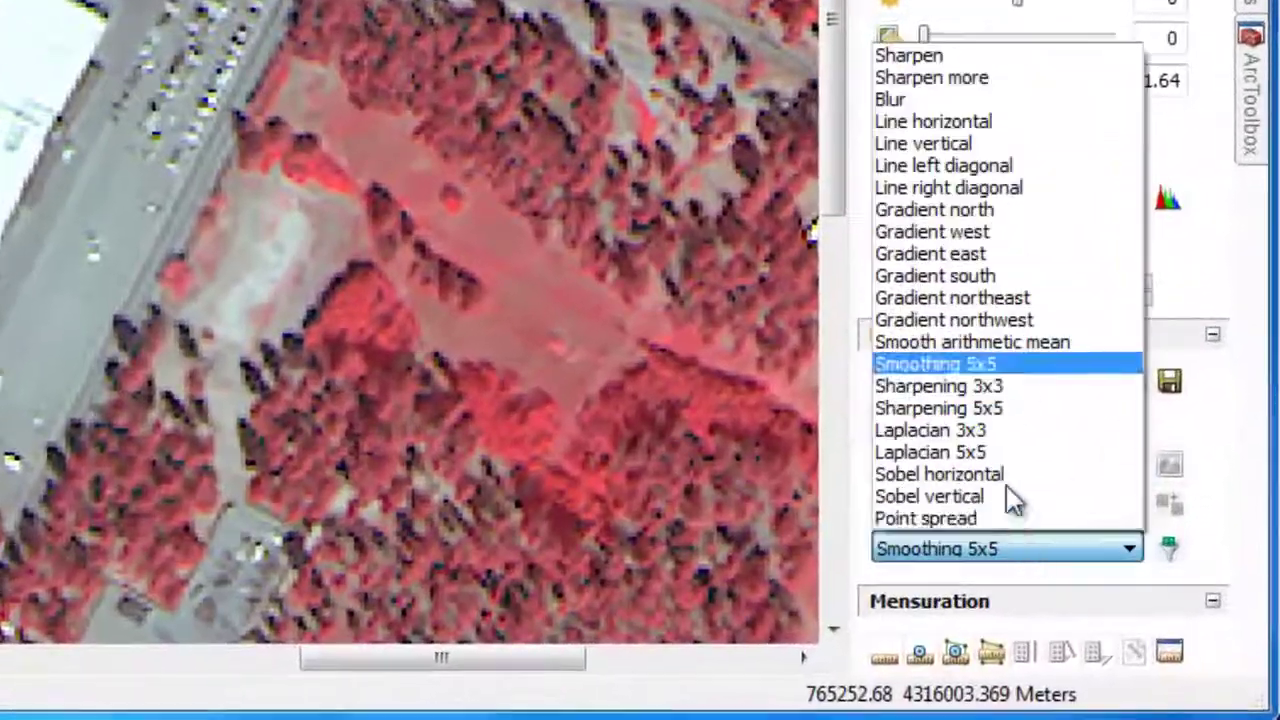
pyautogui.click(985, 366)
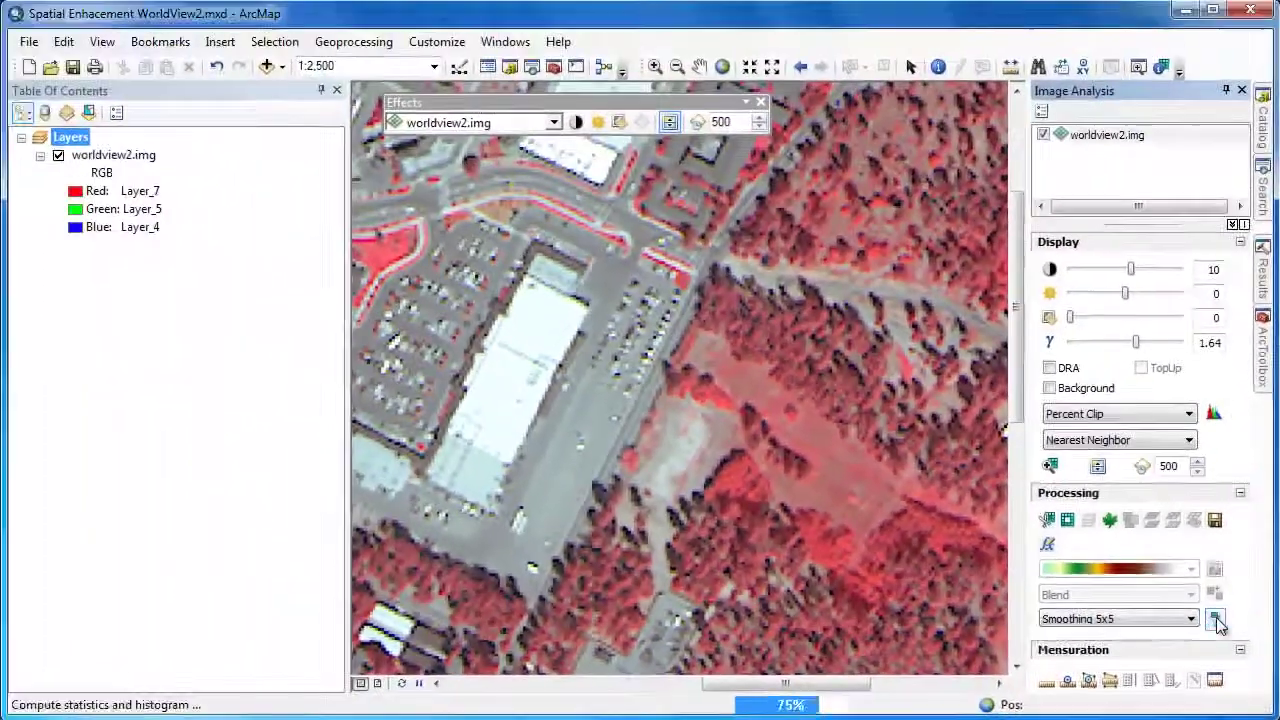
pyautogui.click(1202, 596)
# - Swipe the smoothed filter layer against the original worldview2.img
pyautogui.click(386, 0)
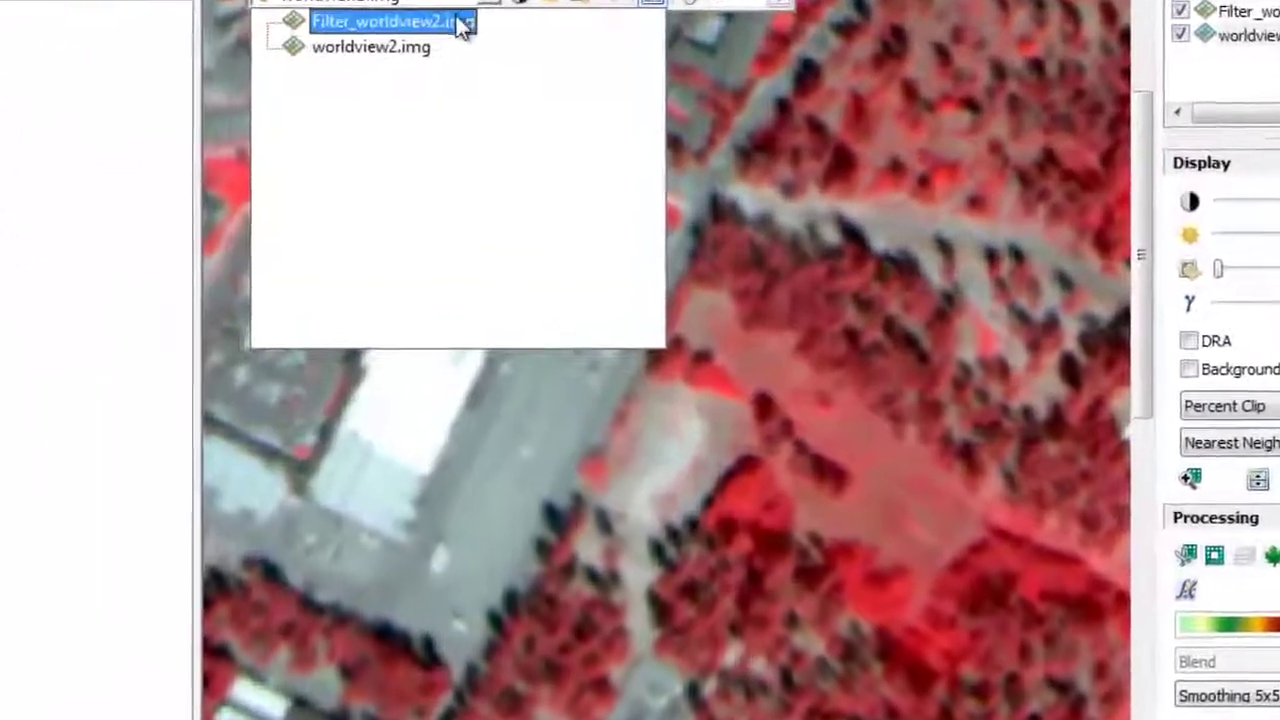
pyautogui.click(426, 64)
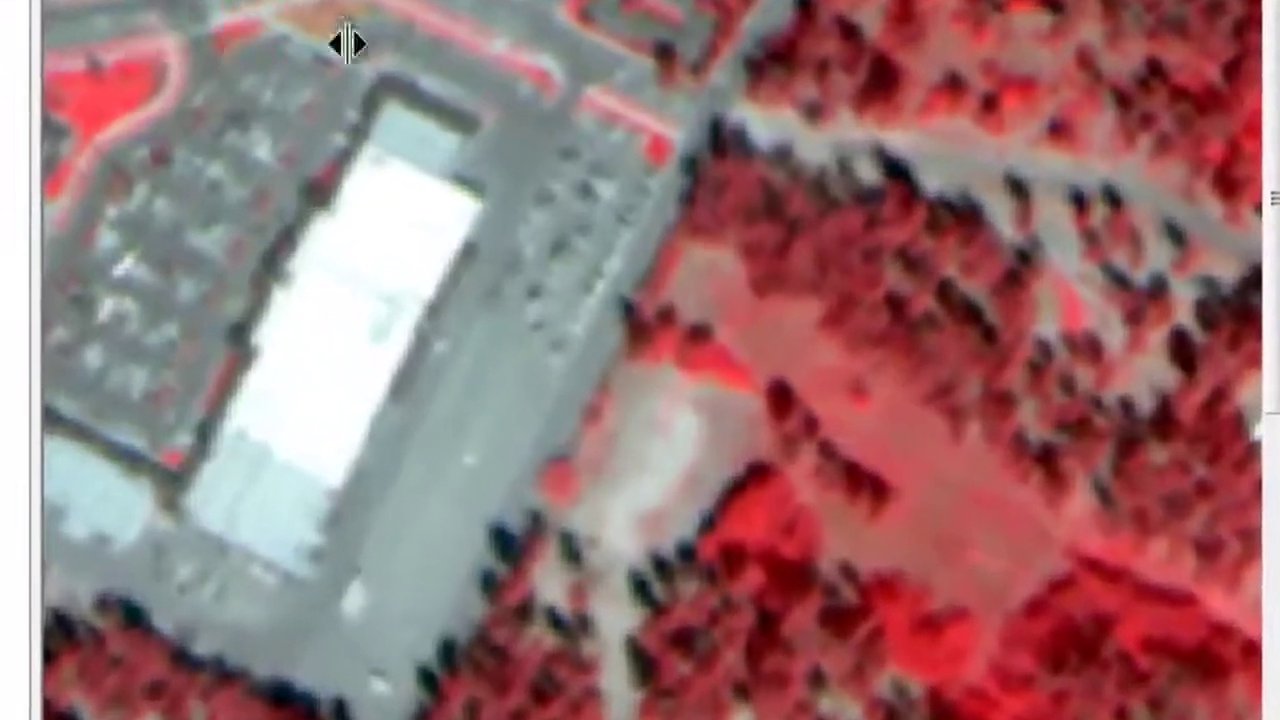
pyautogui.moveTo(346, 43); pyautogui.dragTo(3, 97)
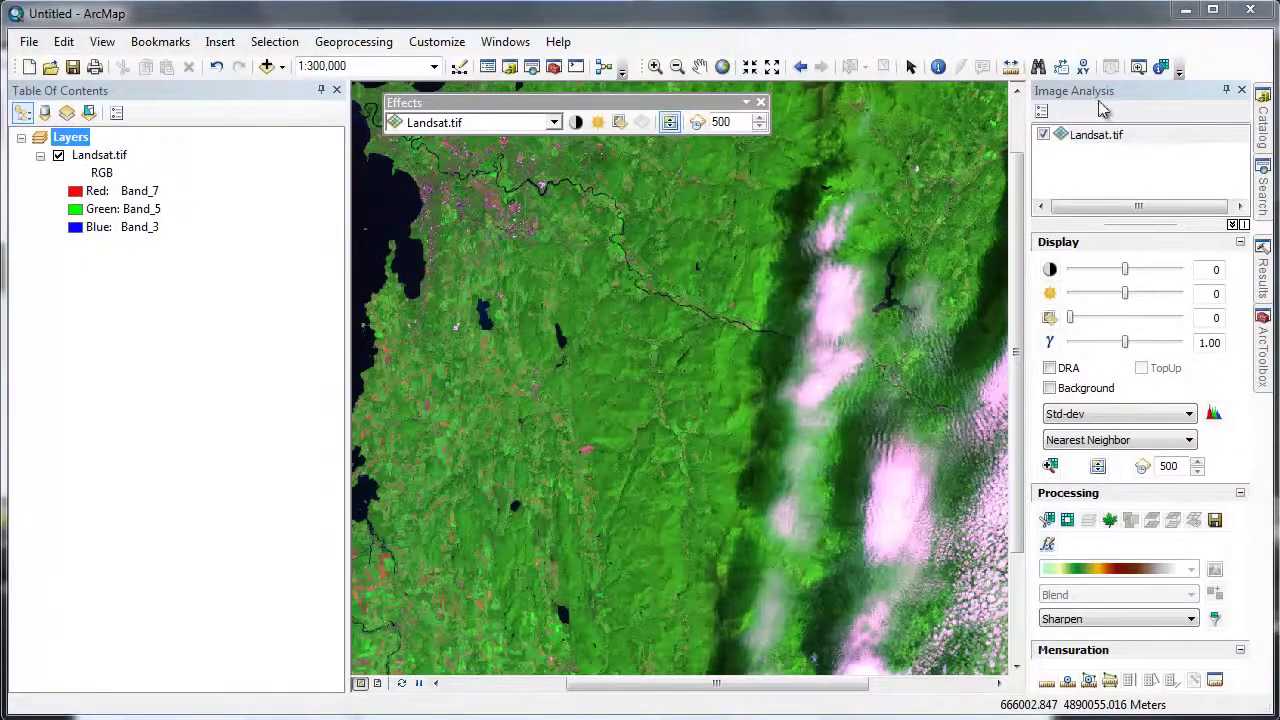
# - Apply the Laplacian 3x3 filter to Landsat.tif to create Filter_Landsat.tif
pyautogui.click(1096, 136)
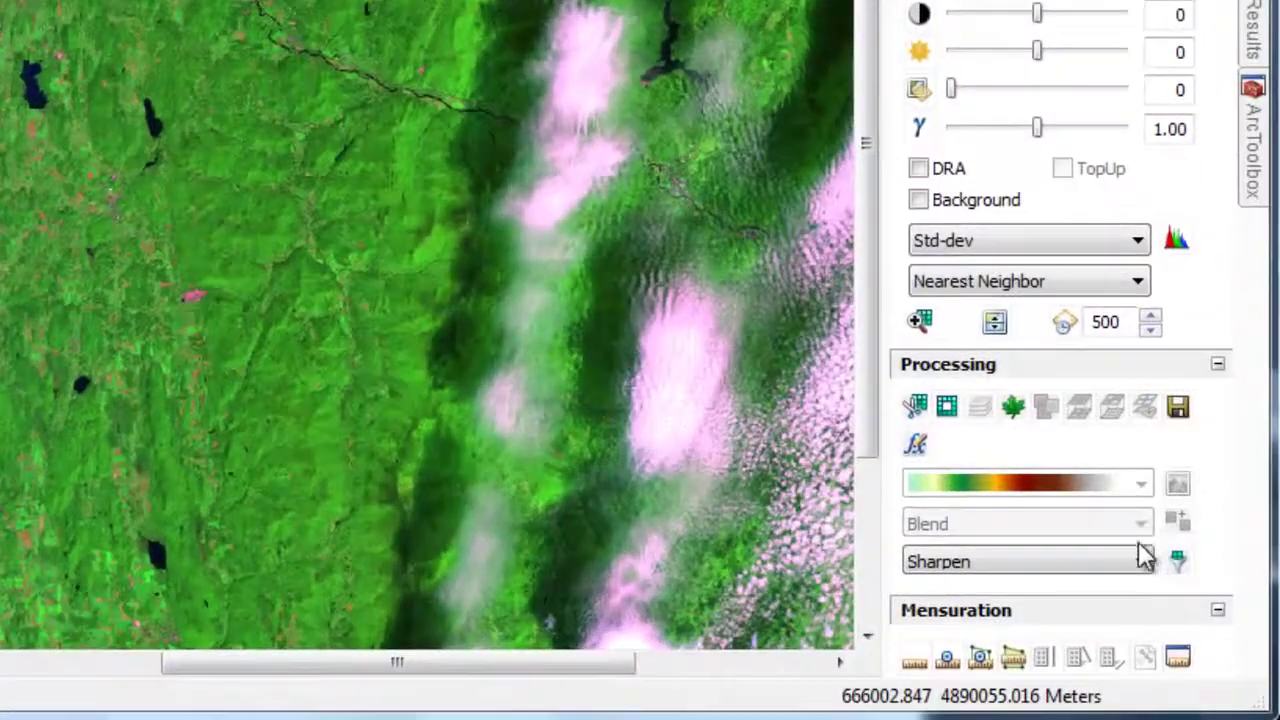
pyautogui.click(1191, 619)
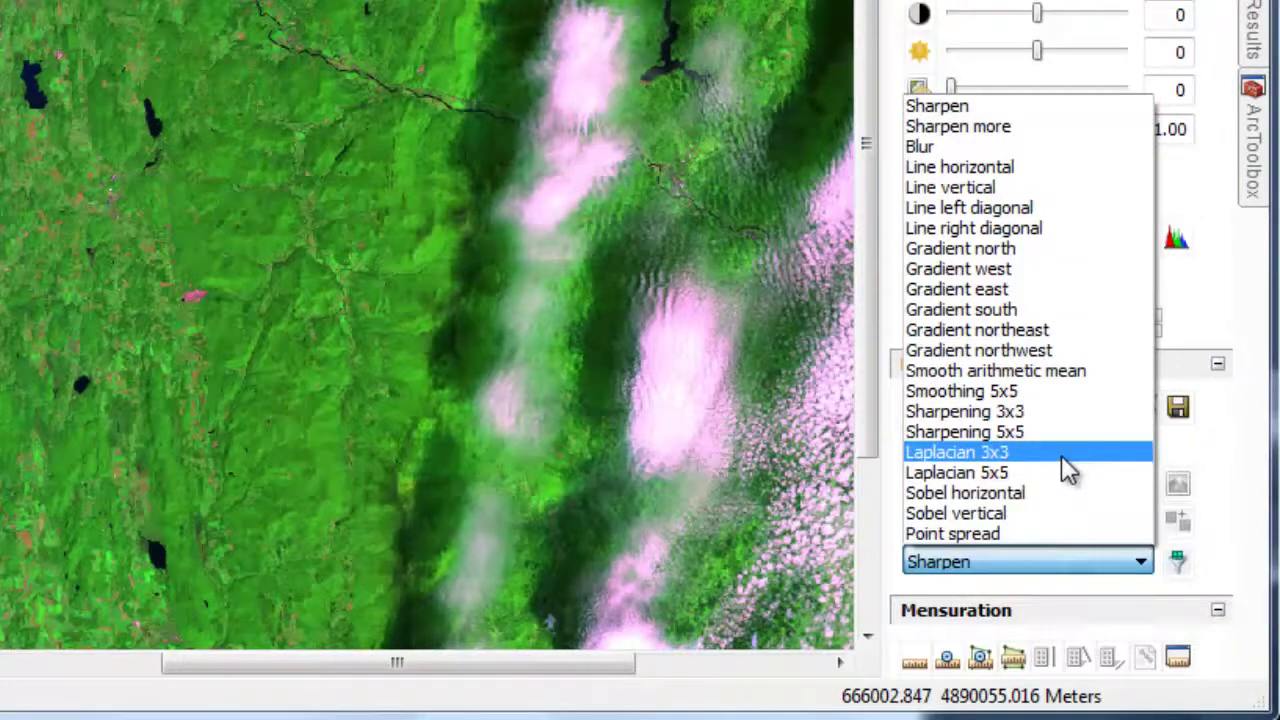
pyautogui.click(1068, 454)
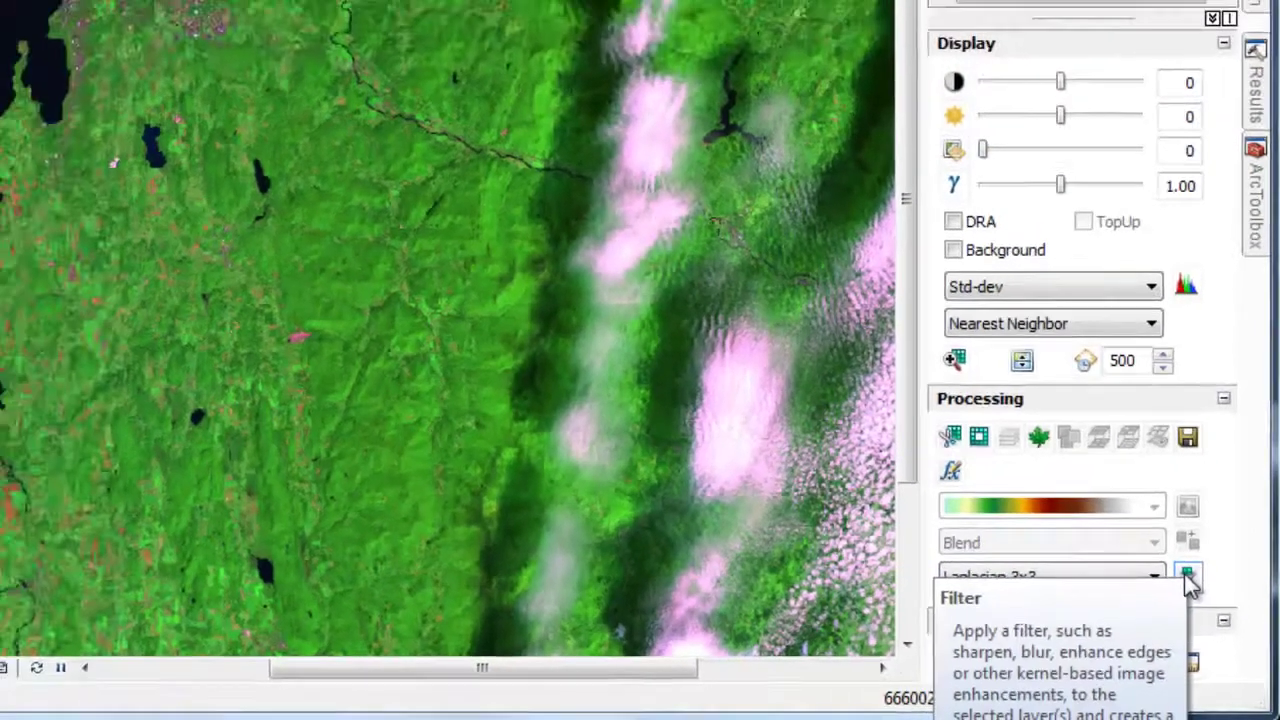
pyautogui.click(1178, 563)
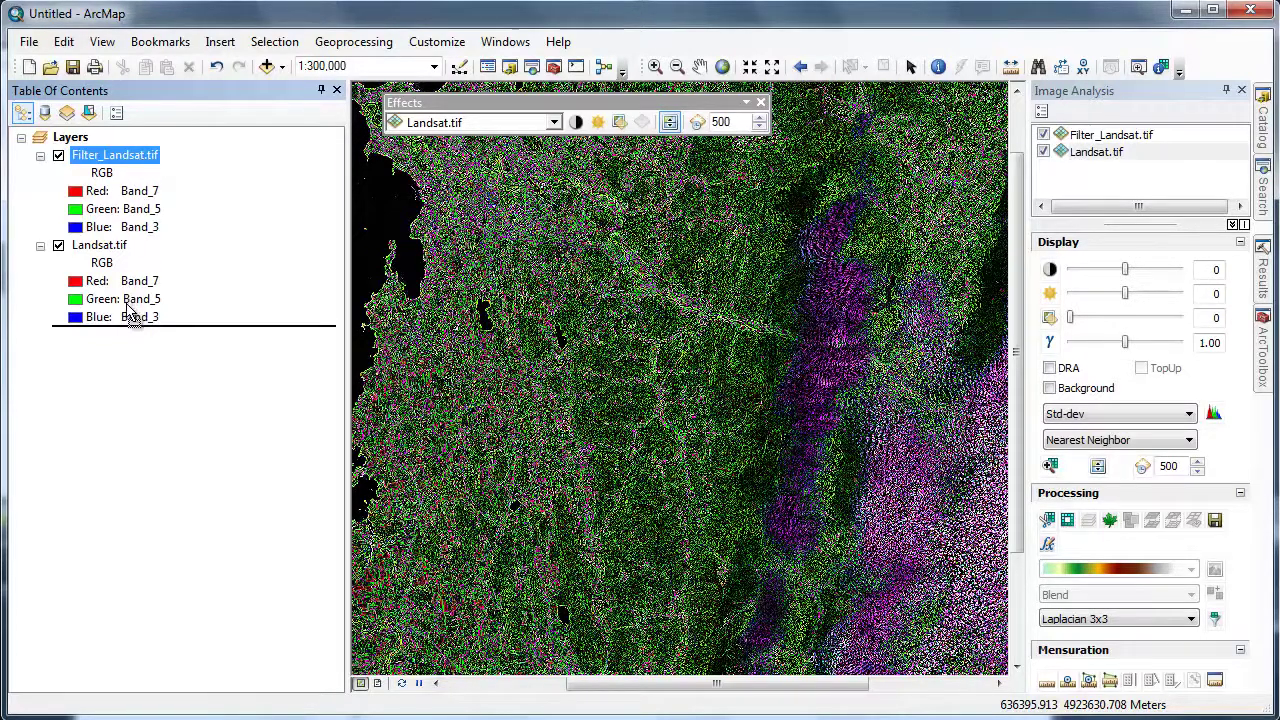
# - Move Filter_Landsat.tif below Landsat.tif and swipe to compare Laplacian edges with the original
pyautogui.moveTo(125, 305); pyautogui.dragTo(128, 311)
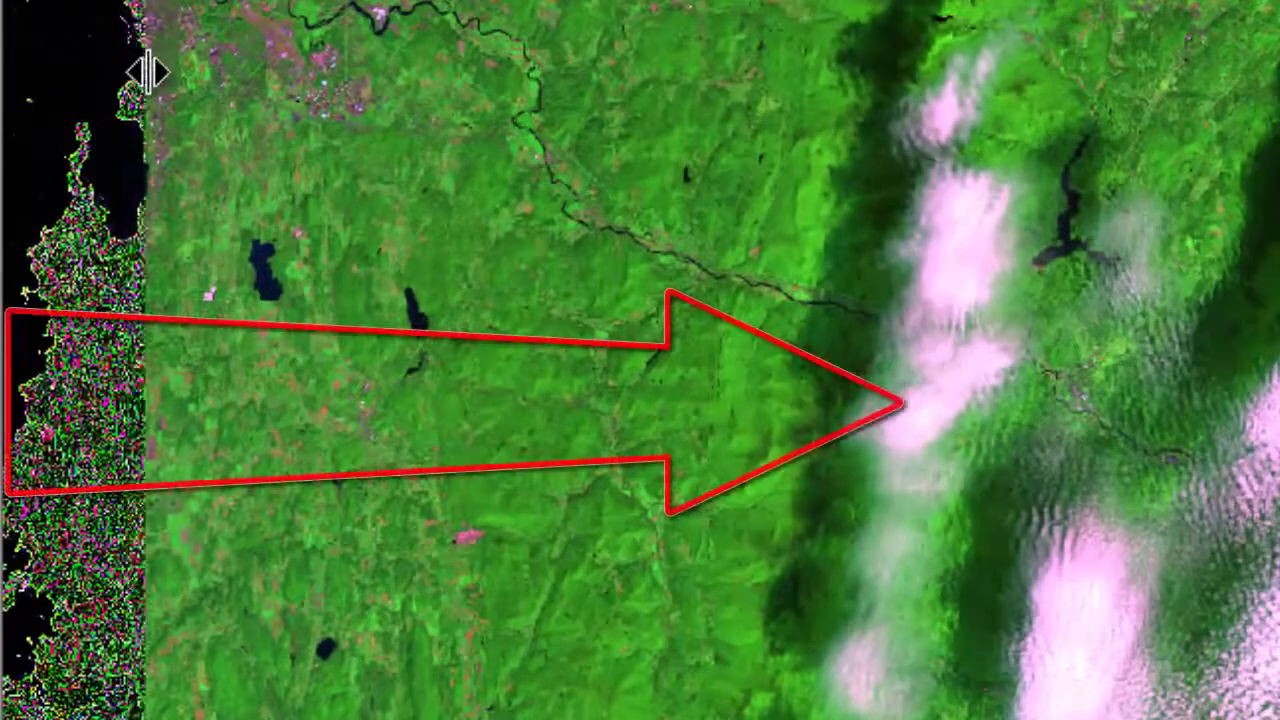
pyautogui.moveTo(148, 72); pyautogui.dragTo(870, 197)
pyautogui.moveTo(781, 187); pyautogui.dragTo(435, 155)
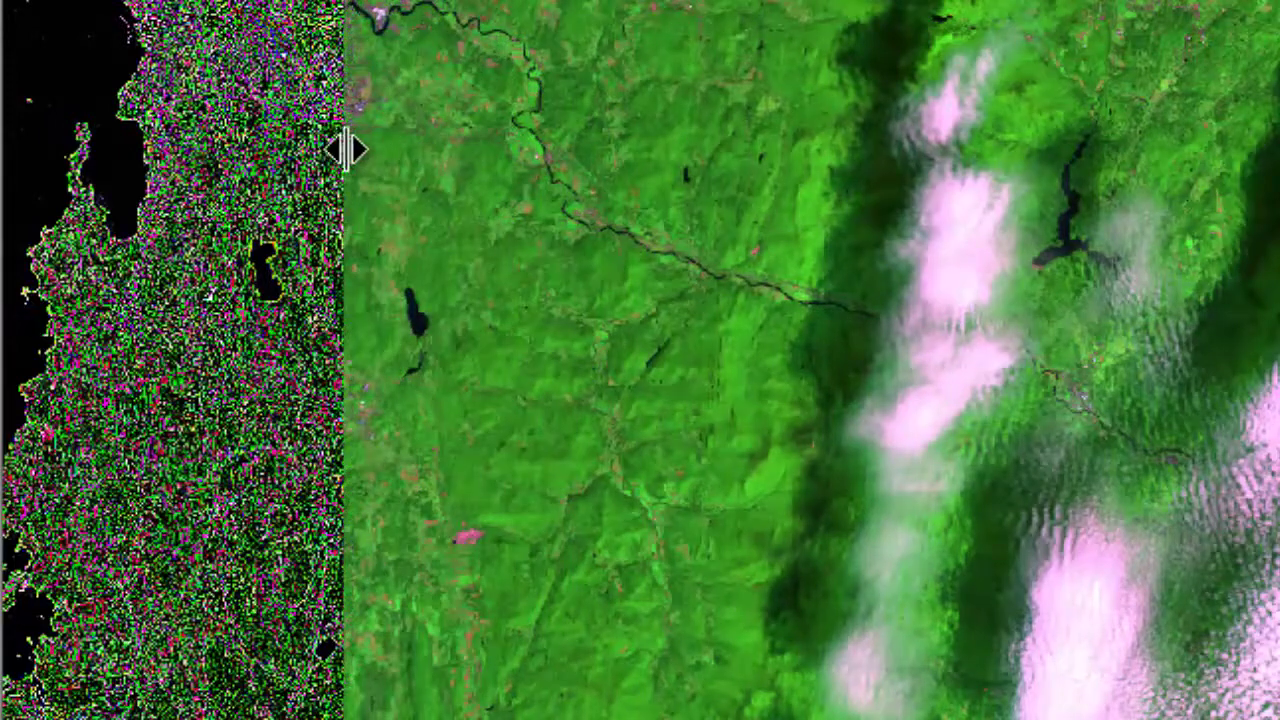
pyautogui.moveTo(346, 150); pyautogui.dragTo(797, 187)
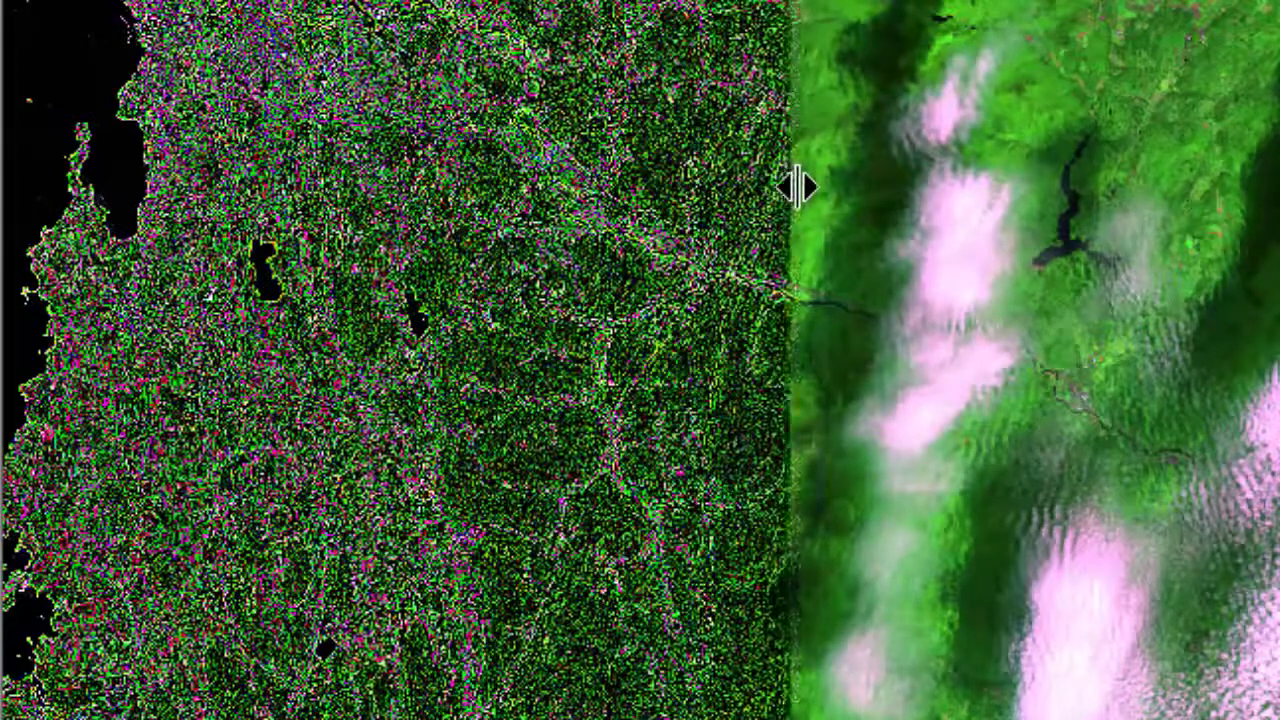